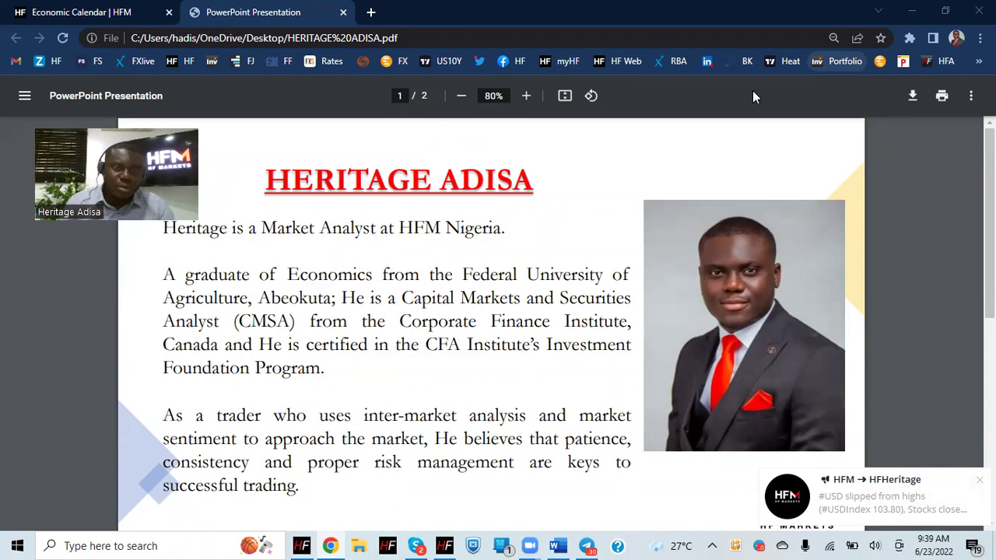
Scroll the presentation PDF down to page 2, the HFM disclaimer slide.
left_click(520, 301)
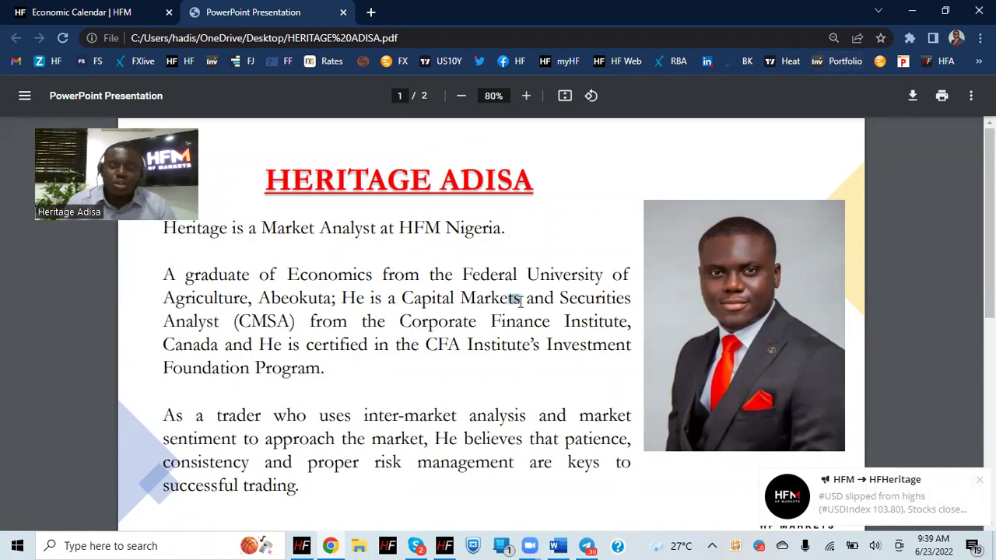
scroll(520, 301, "down", 5)
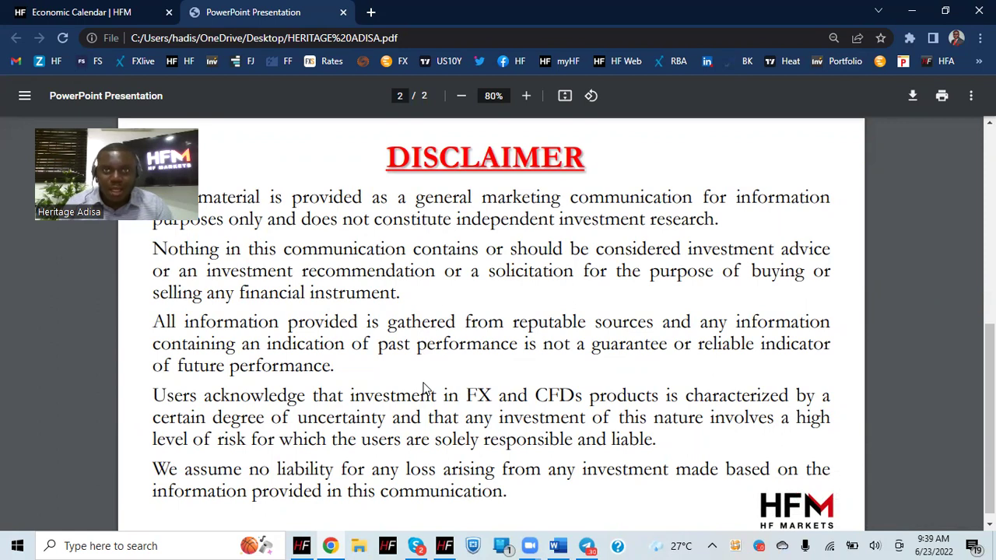
Bring the 'European Open Market Update daily' Word document for June 23, 2022 to the front.
left_click(557, 546)
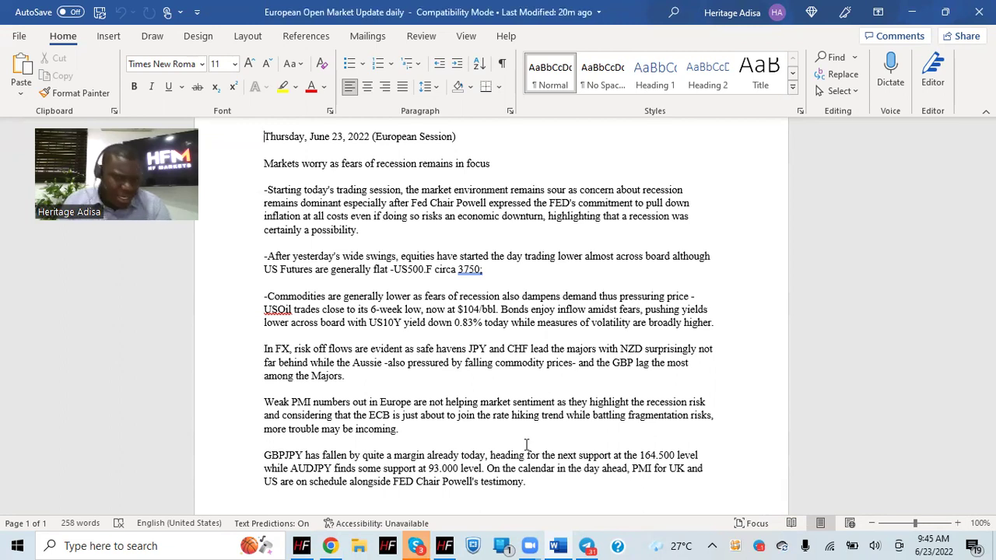
Return to the MT4 charts, check USA100 M15, then show the demo account's GBPJPY M30 chart.
left_click(451, 545)
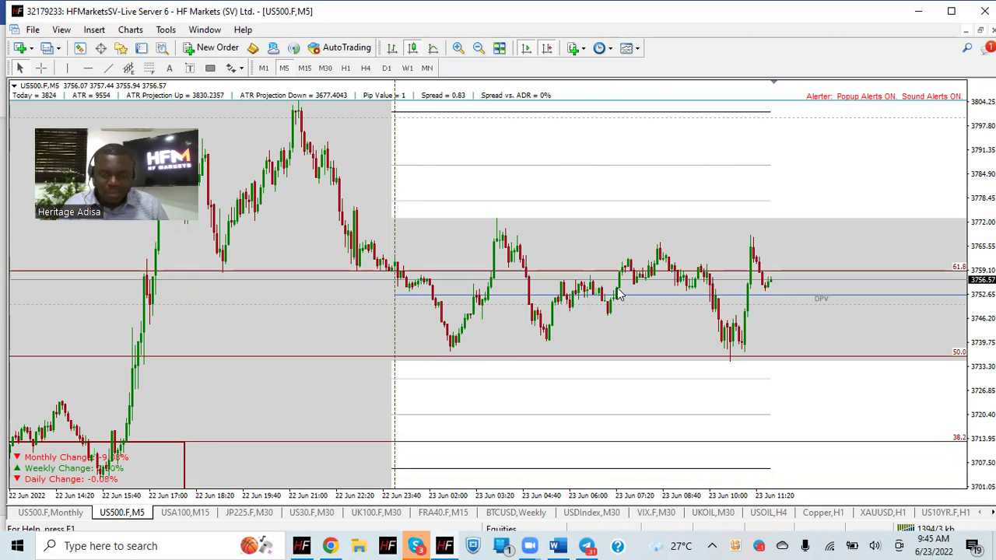
mouse_move(618, 293)
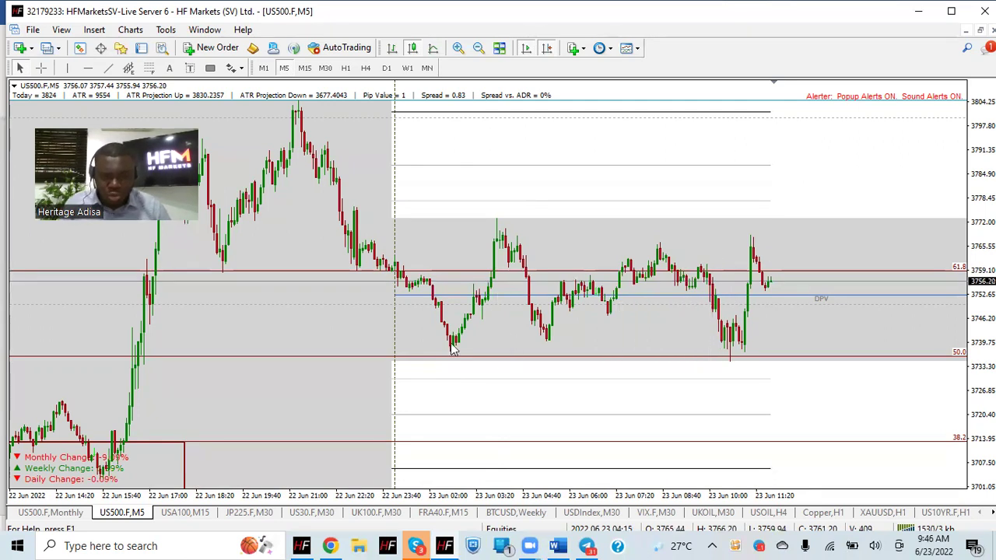
left_click(205, 512)
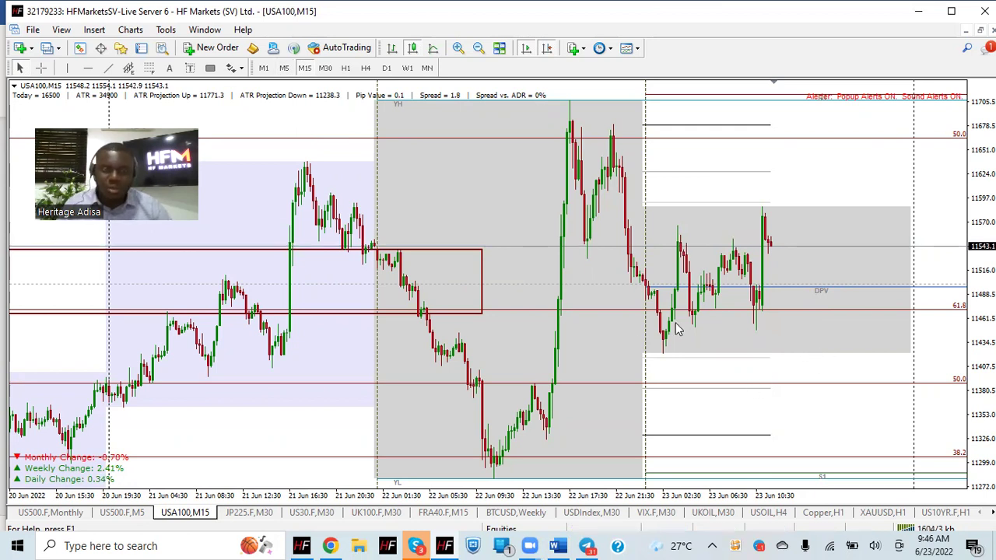
left_click(303, 544)
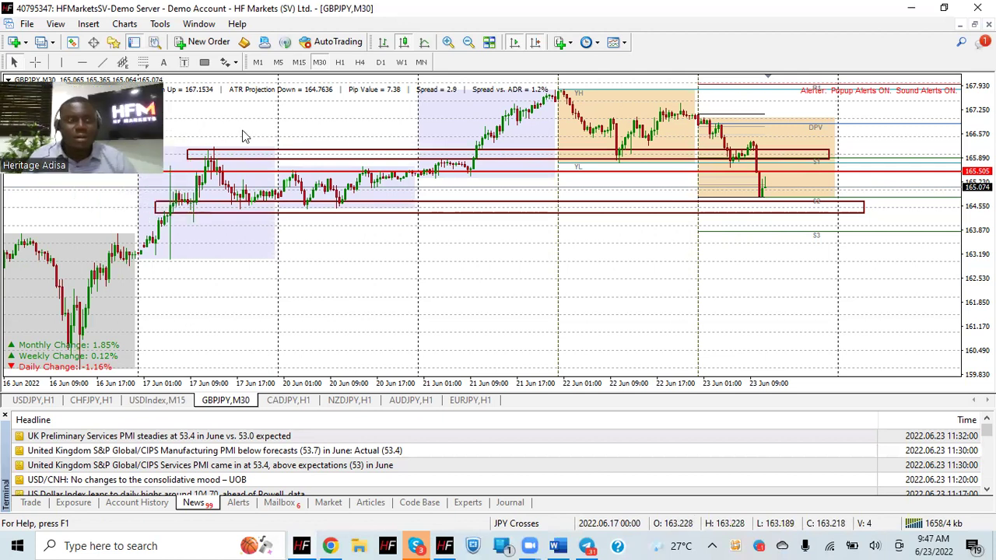
Compare GBPJPY on M15 and H1, settle back on M15, then show the AUDJPY H1 chart.
left_click(299, 62)
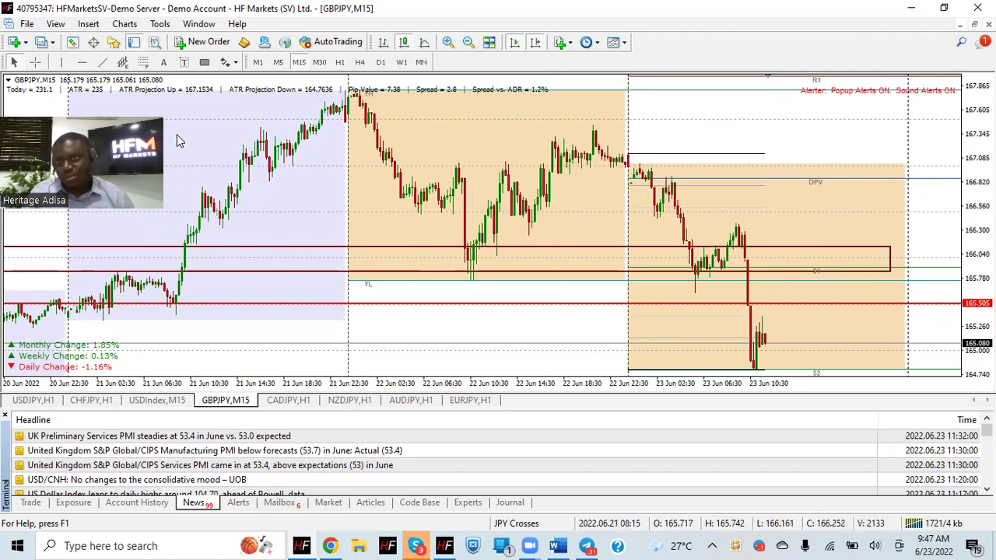
left_click(339, 63)
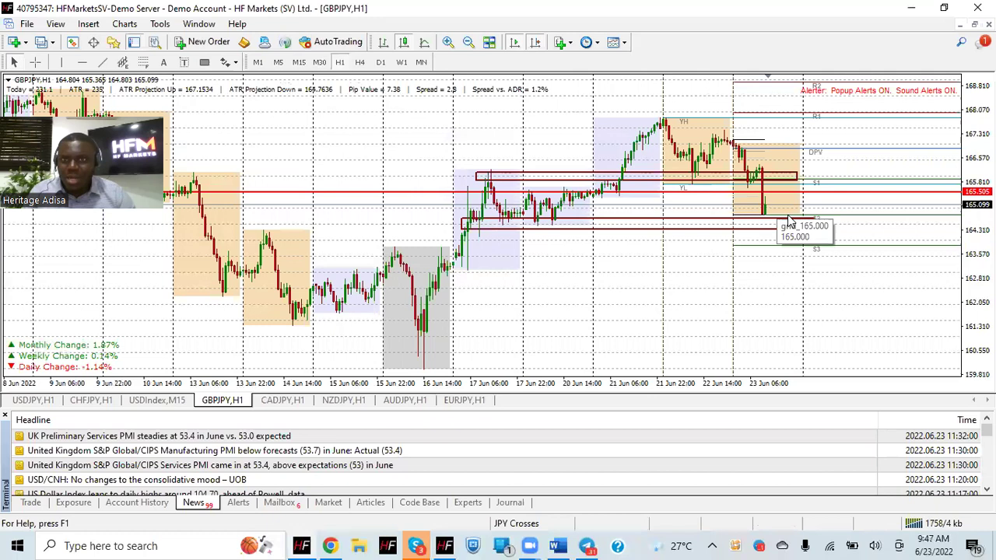
left_click(298, 62)
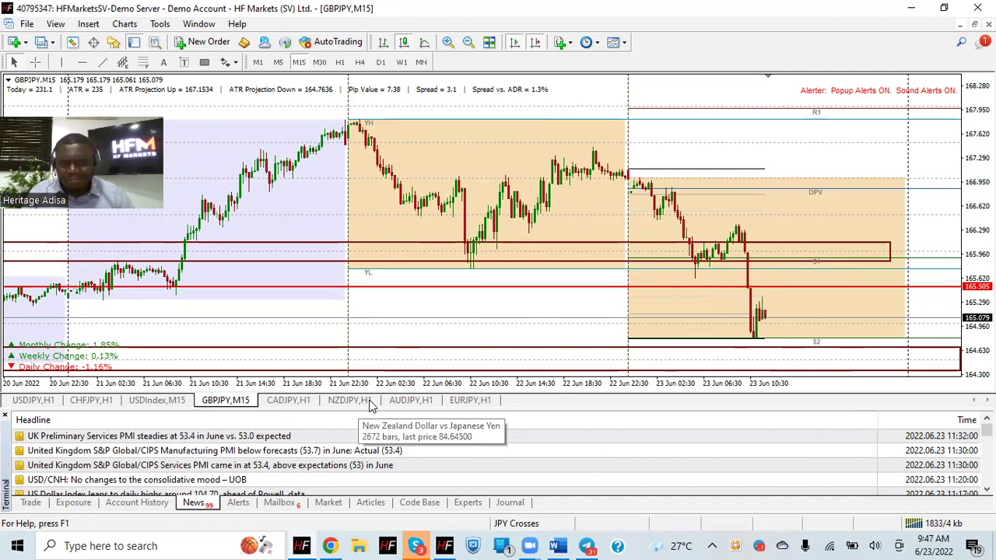
left_click(412, 402)
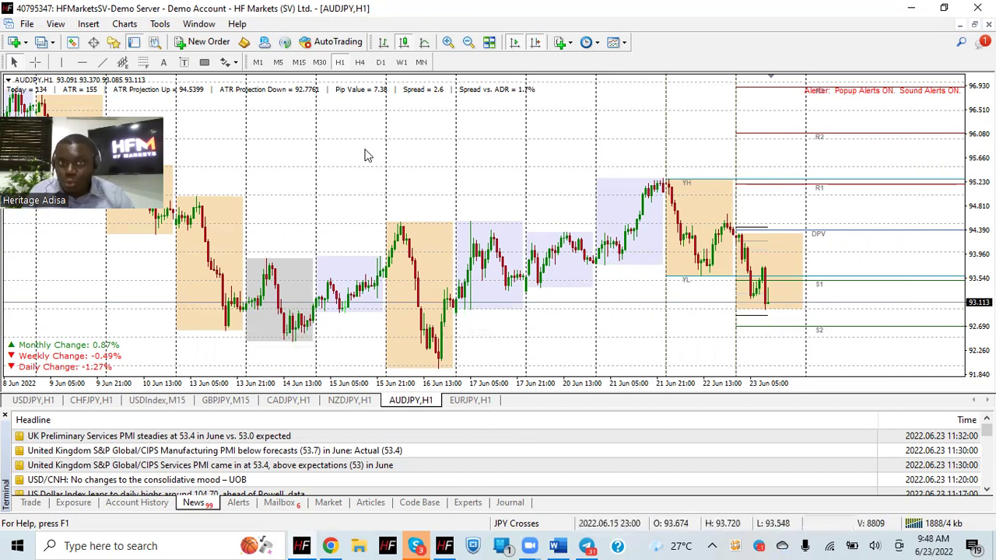
Put AUDJPY on M15, mark a zone near 93.75, reveal S2, then show EURJPY H1.
left_click(299, 62)
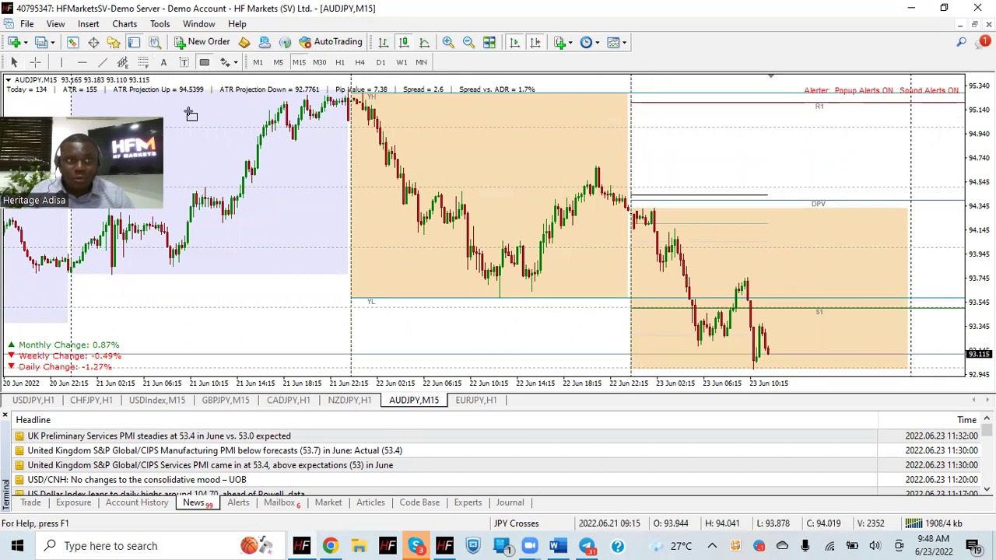
left_click_drag(32, 264, 875, 278)
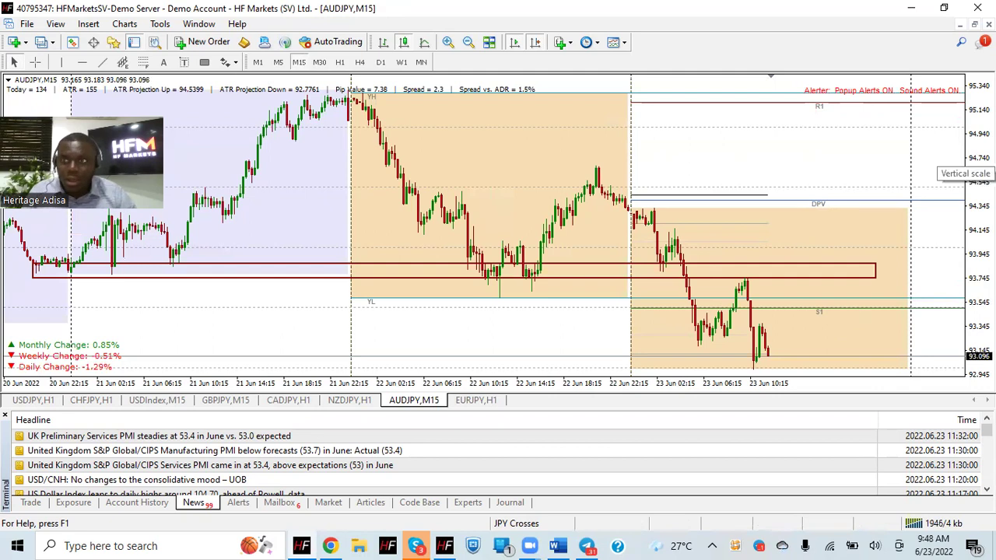
left_click_drag(974, 173, 974, 189)
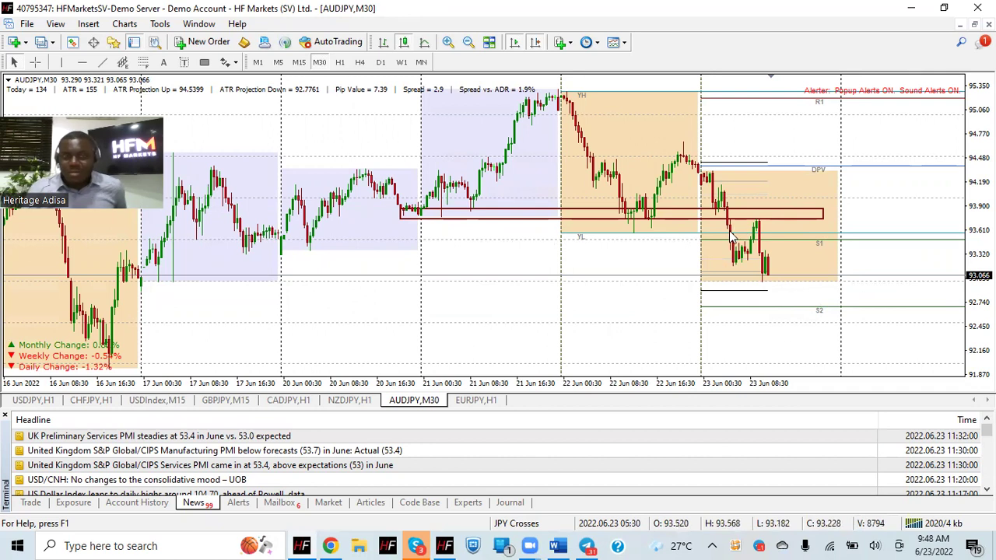
left_click(497, 401)
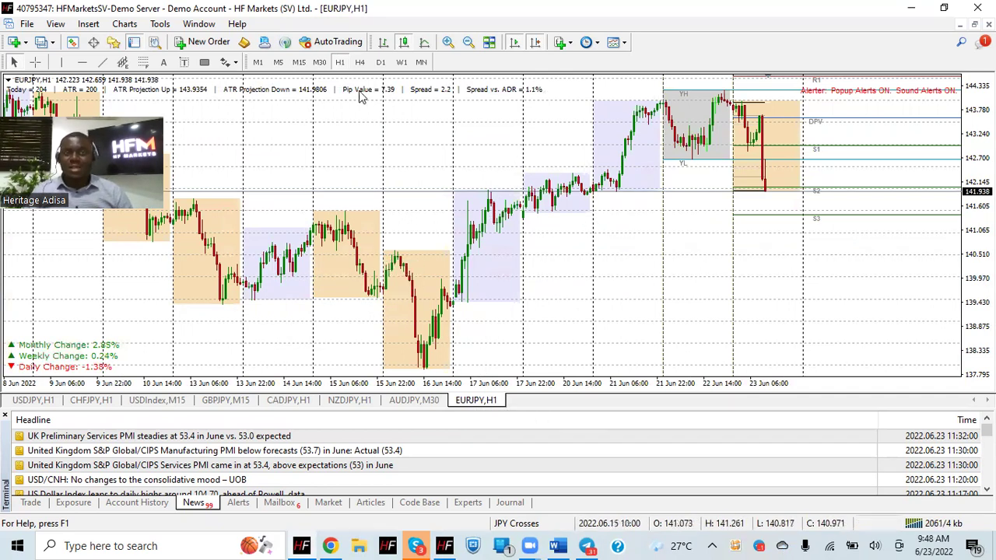
Show EURJPY on H4 back to the May lows, briefly compare H1, and enable crosshair lines.
left_click(359, 63)
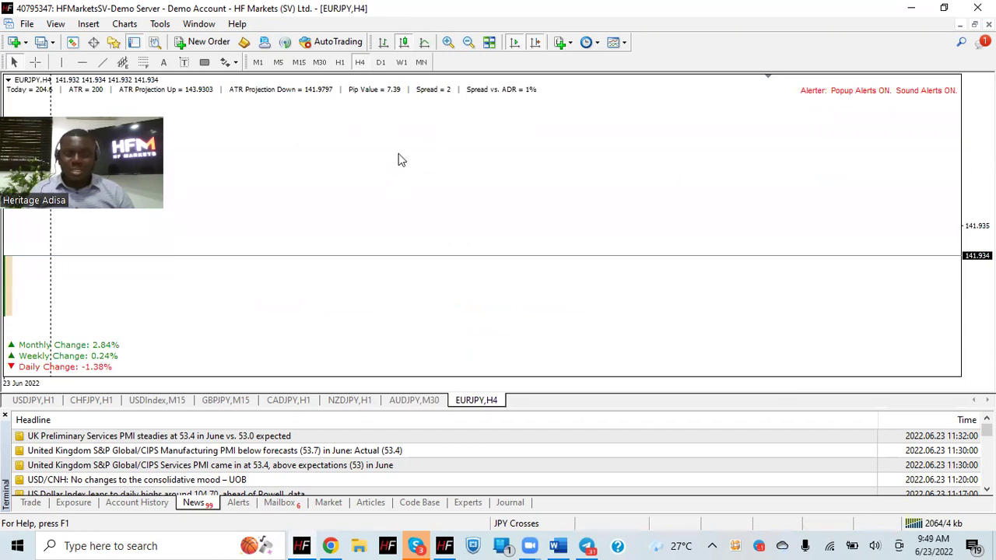
left_click_drag(389, 242, 457, 195)
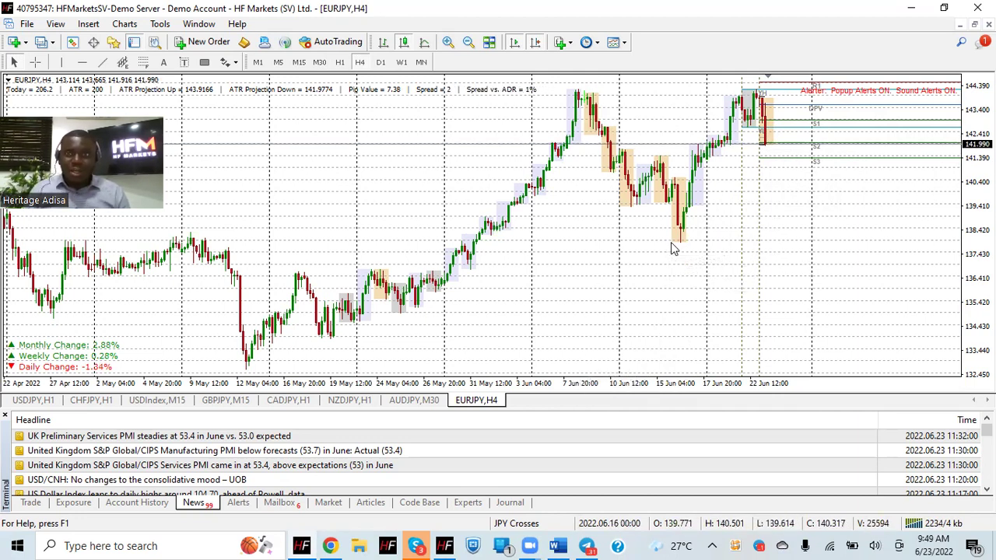
left_click(339, 63)
left_click(360, 62)
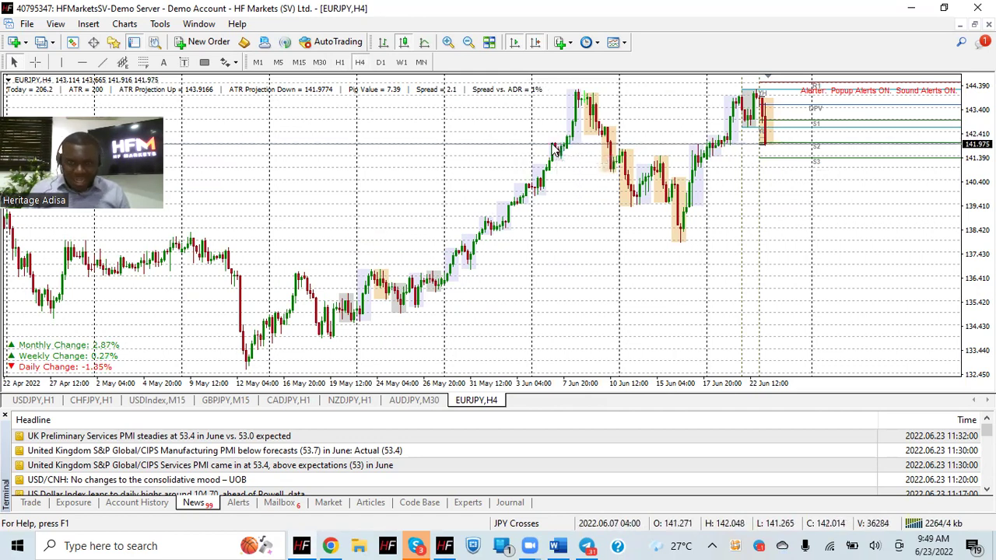
left_click(35, 63)
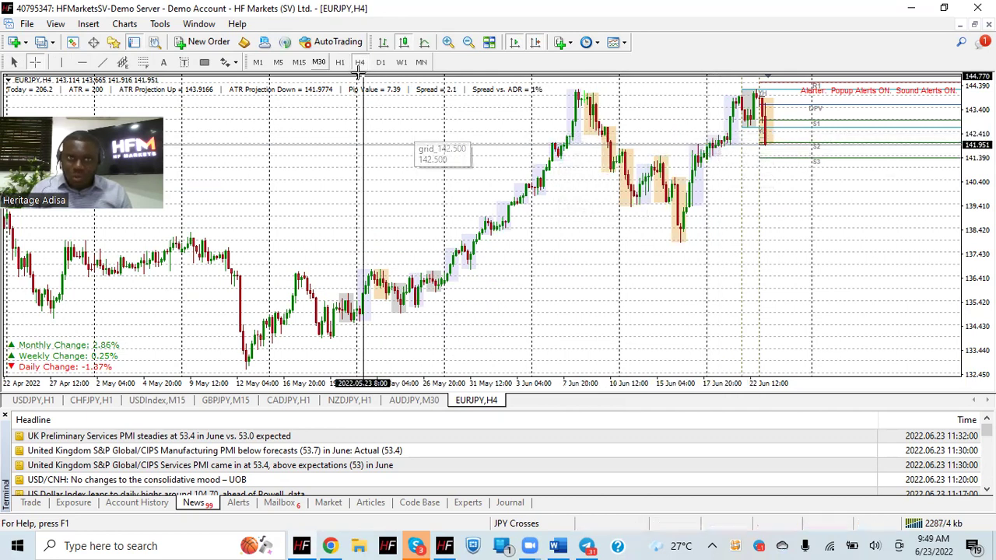
Put EURJPY on the 30-minute timeframe and draw a red rectangle zone around 142.0.
left_click(299, 62)
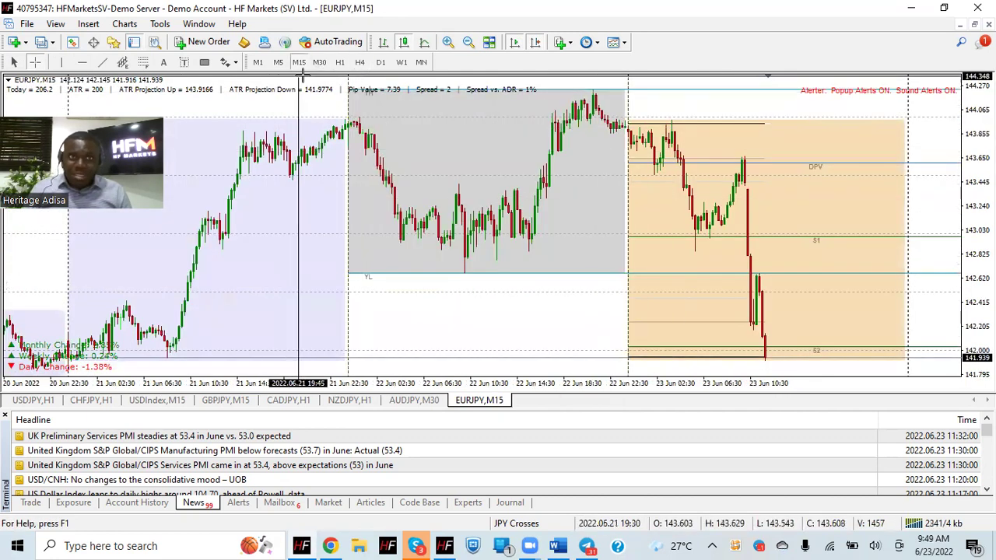
left_click(318, 62)
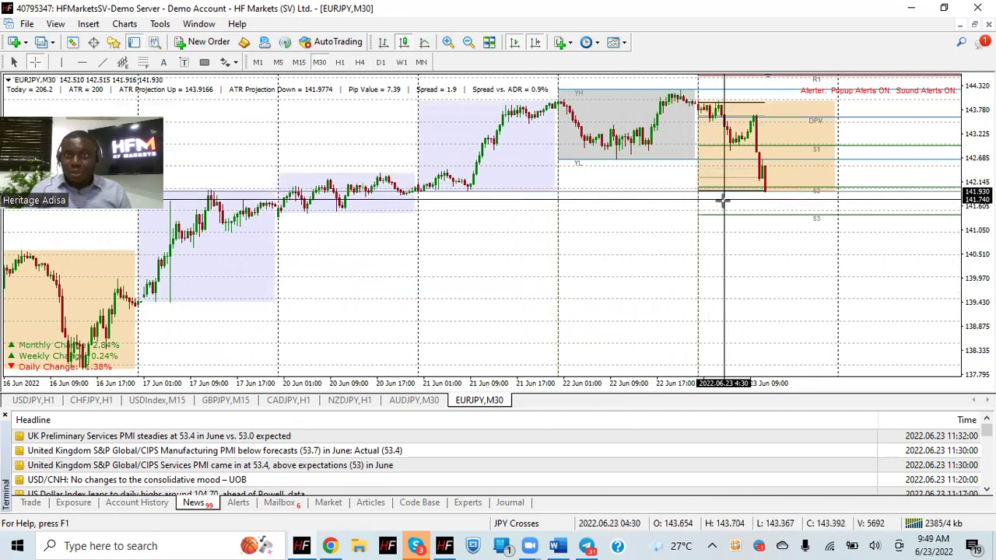
left_click(205, 63)
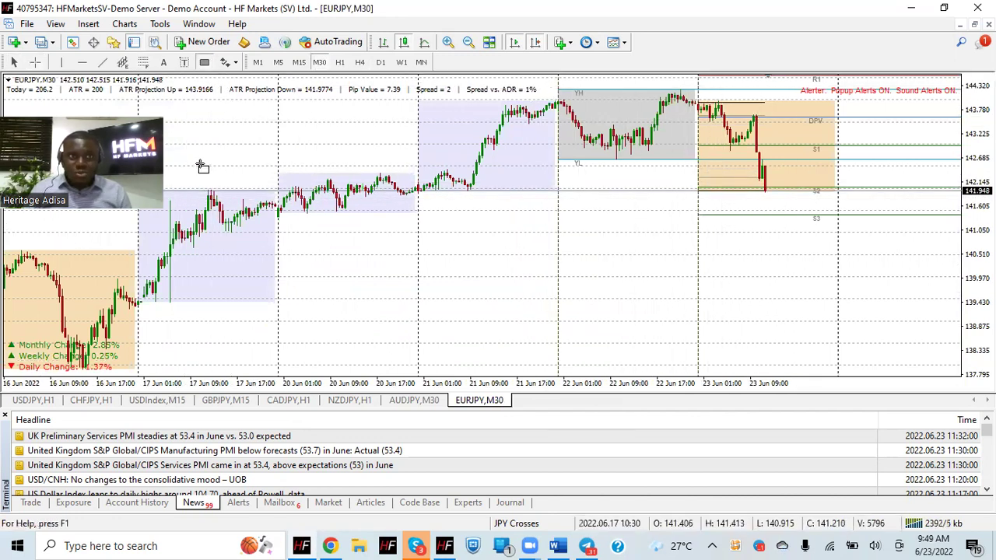
mouse_move(196, 184)
left_mouse_down()
mouse_move(555, 200)
mouse_move(838, 196)
left_mouse_up()
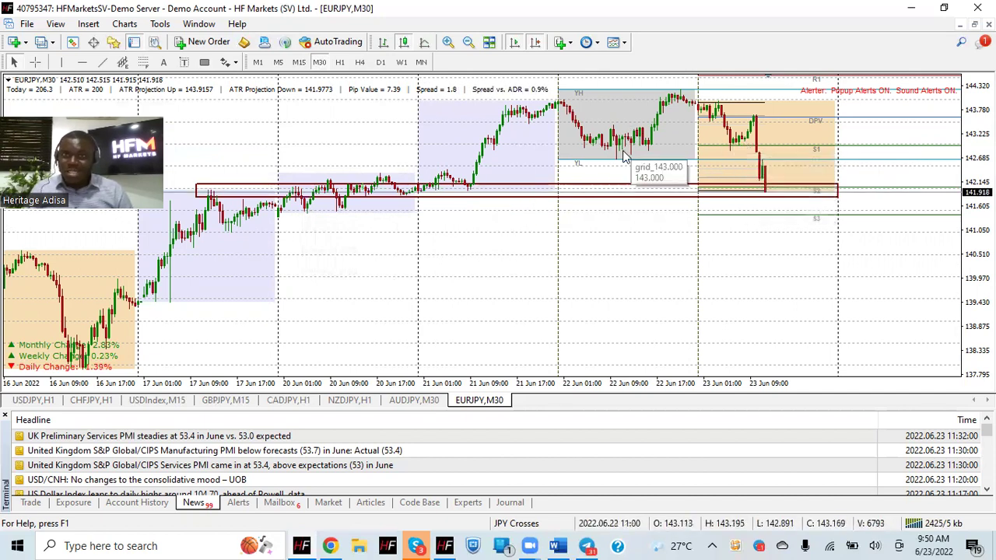
Draw a second red rectangle zone around 143.0 spanning 22–23 June.
left_click(204, 62)
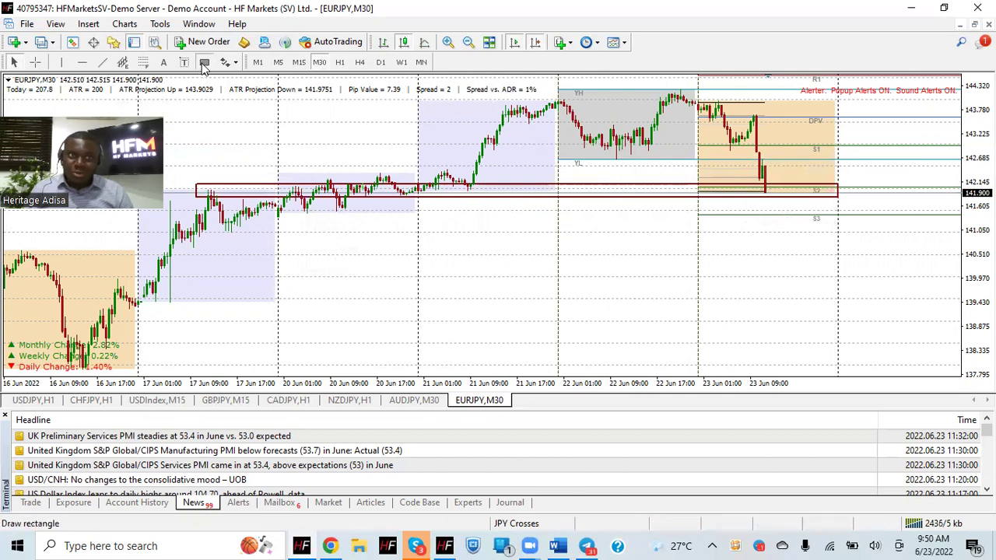
mouse_move(566, 142)
left_mouse_down()
mouse_move(847, 159)
mouse_move(864, 148)
left_mouse_up()
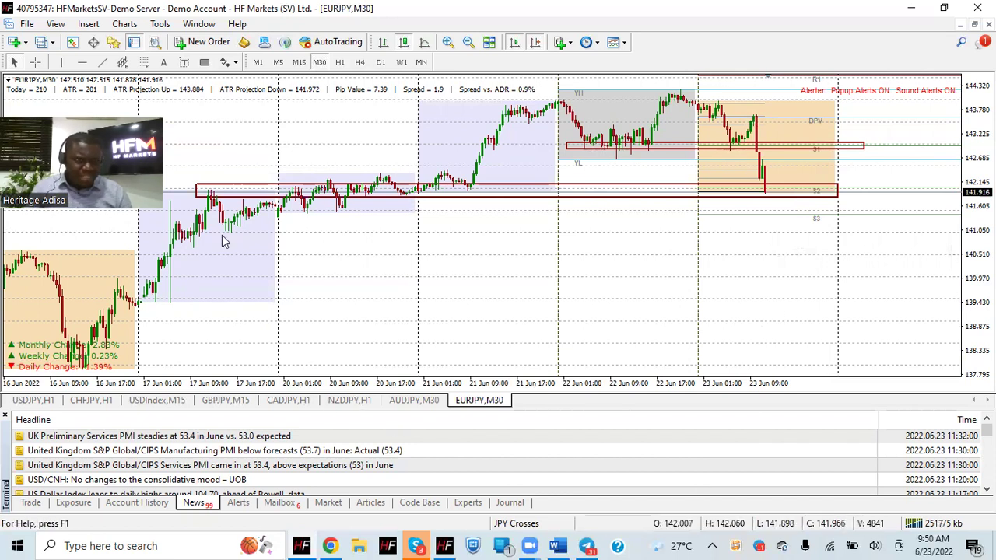
left_click(45, 42)
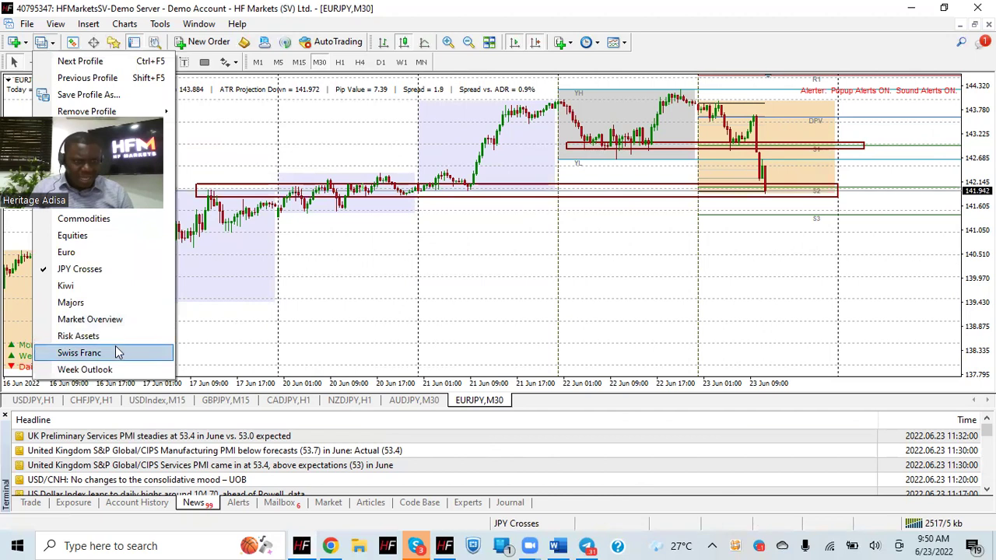
Load the Swiss Franc charts, open AUDCHF H1, compare M15 and H4, and finish on M30.
left_click(118, 352)
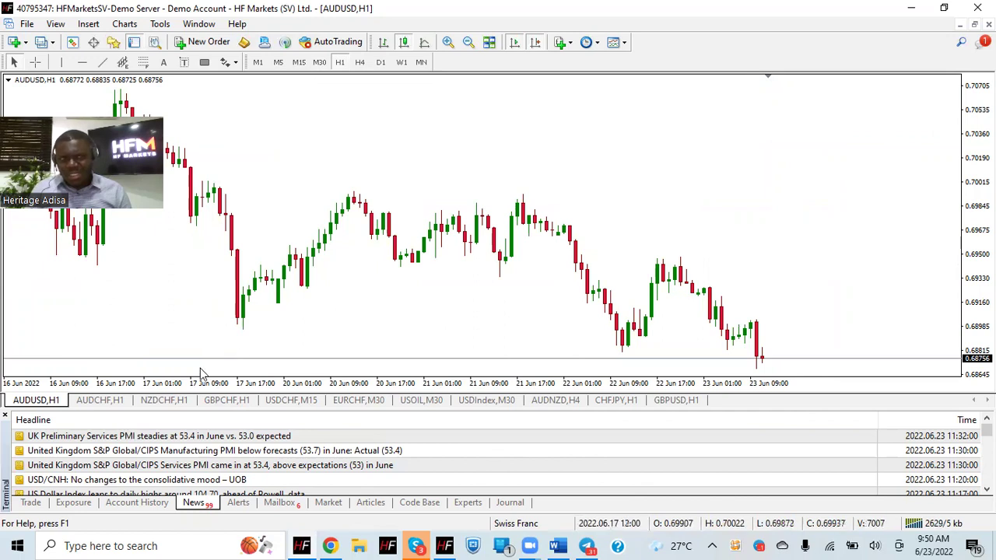
left_click(121, 403)
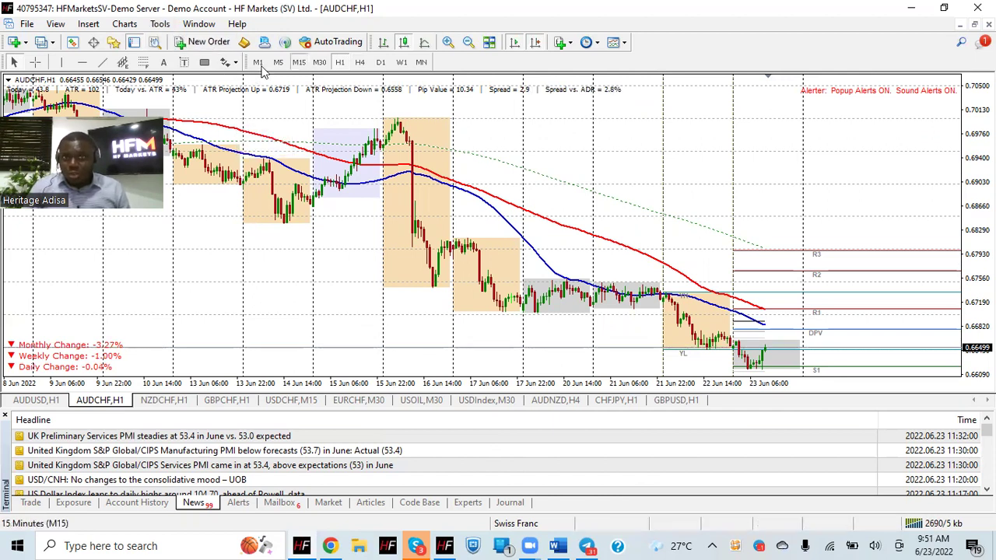
left_click(299, 62)
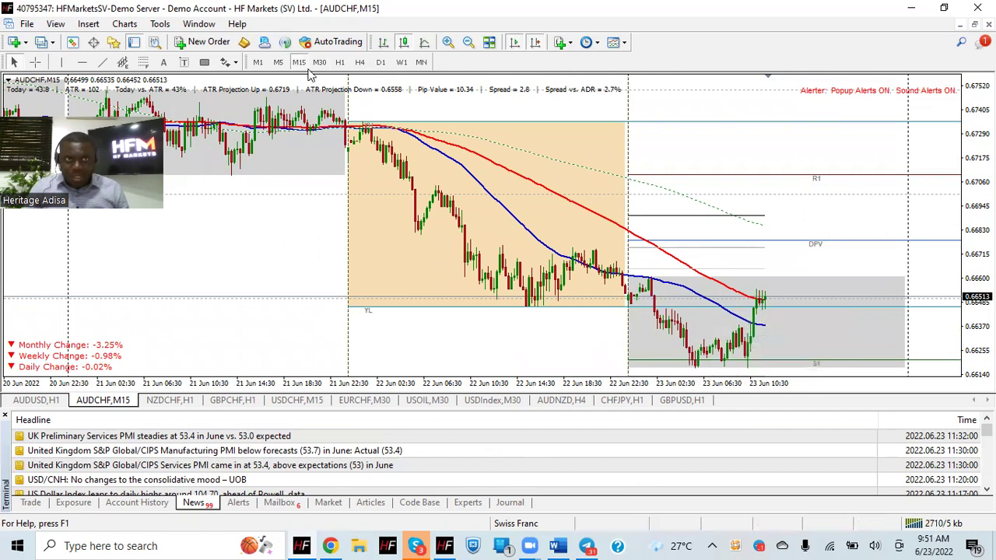
left_click(359, 62)
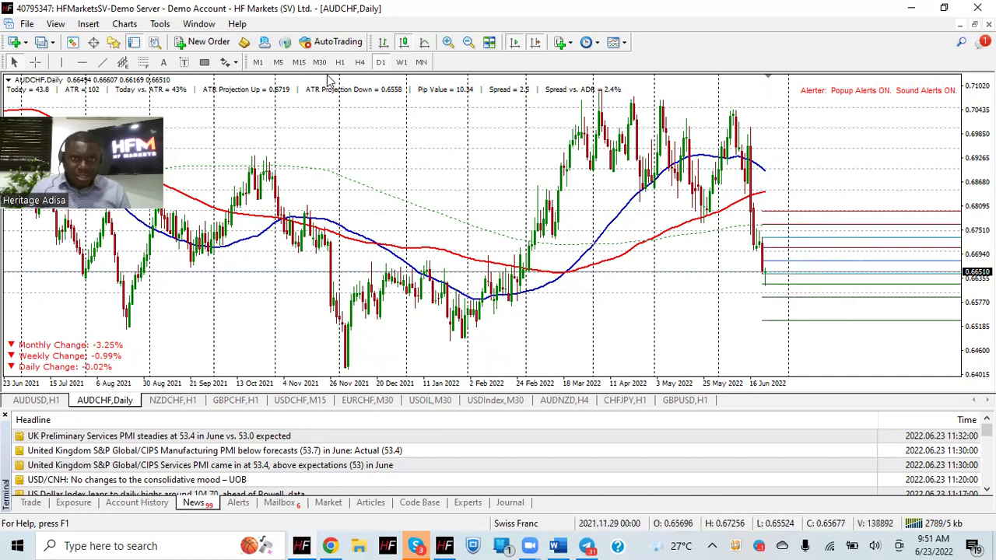
left_click(299, 62)
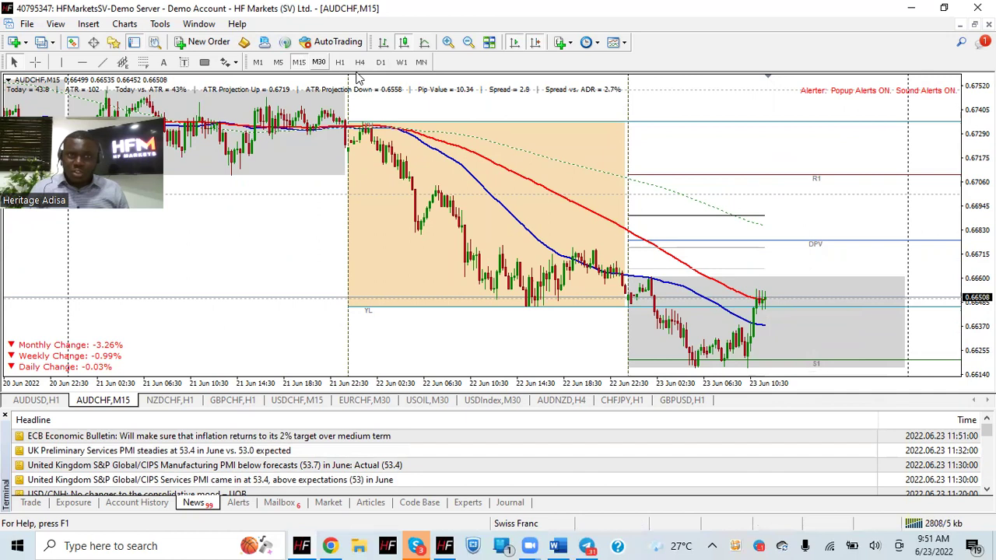
left_click(319, 62)
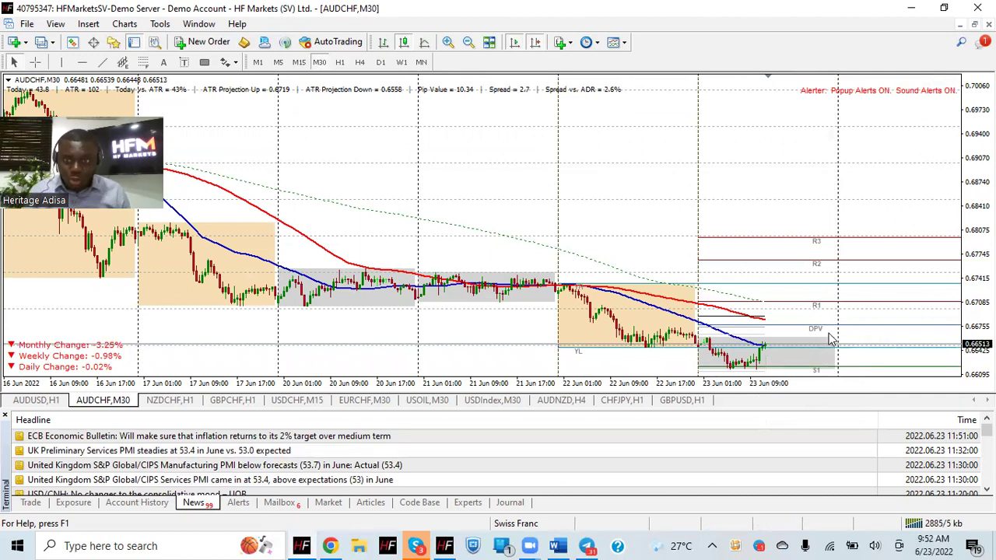
Open the NZDCHF H1 chart, check M15, and switch it to the 30-minute timeframe.
left_click(167, 400)
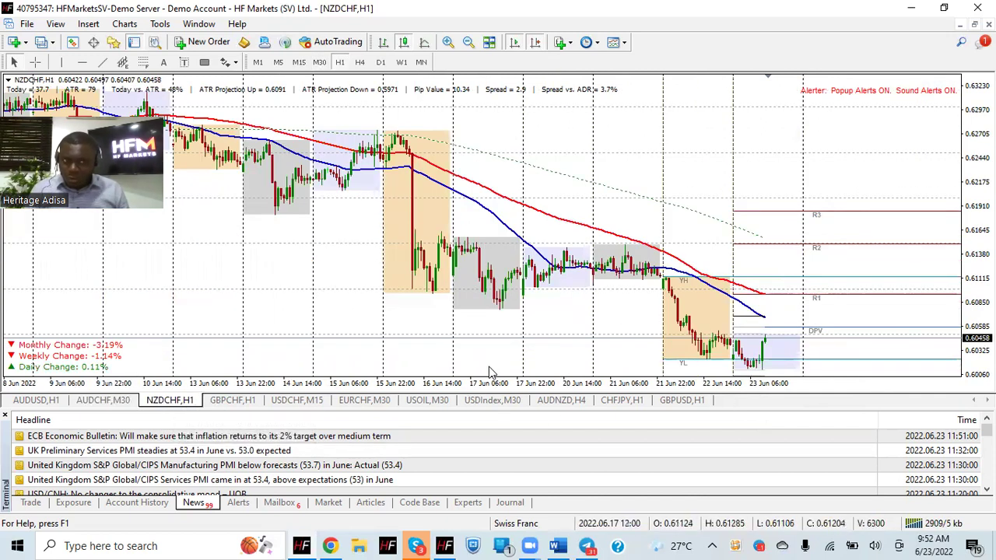
left_click(298, 62)
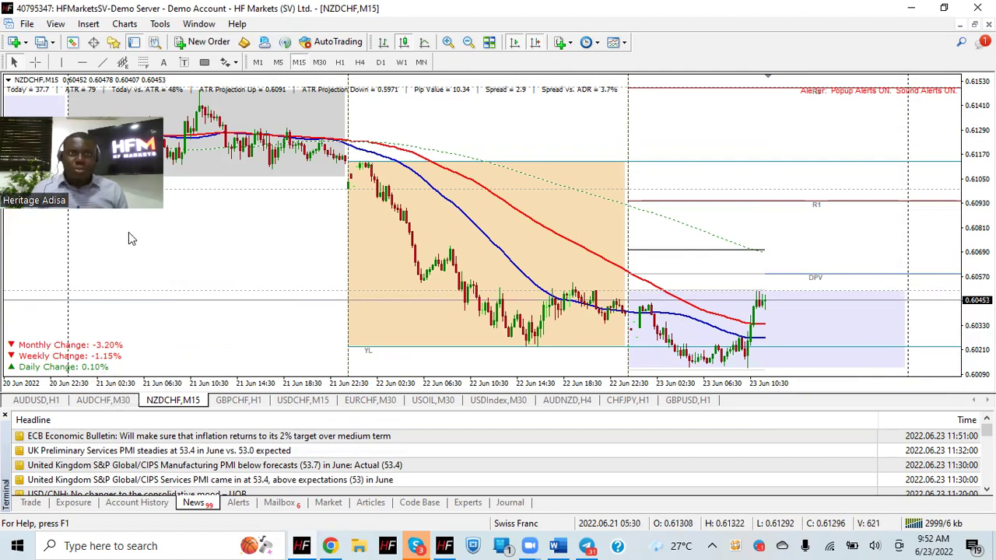
key("Return")
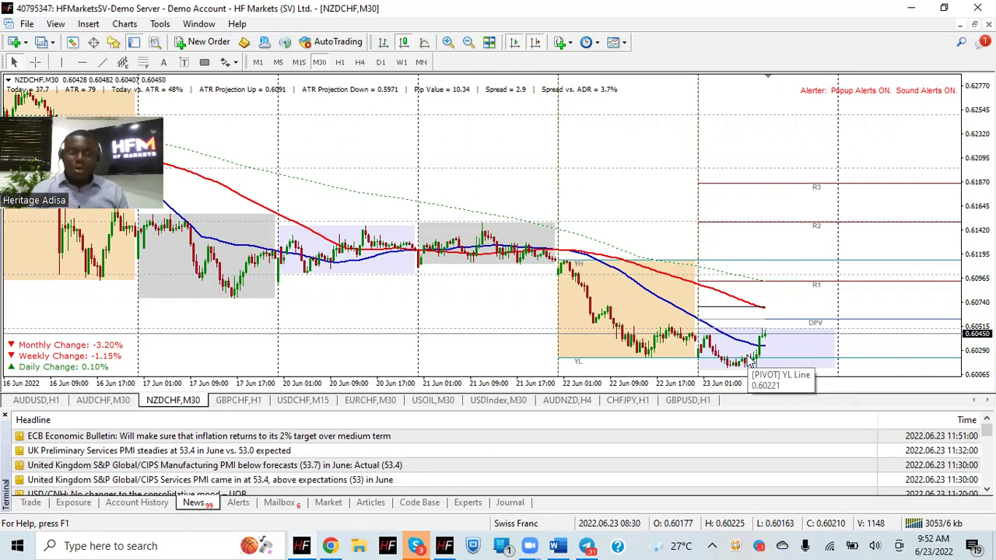
Switch to the 'Economic Calendar | HFM' browser tab and scroll through Thursday's June 23 releases.
left_click(330, 545)
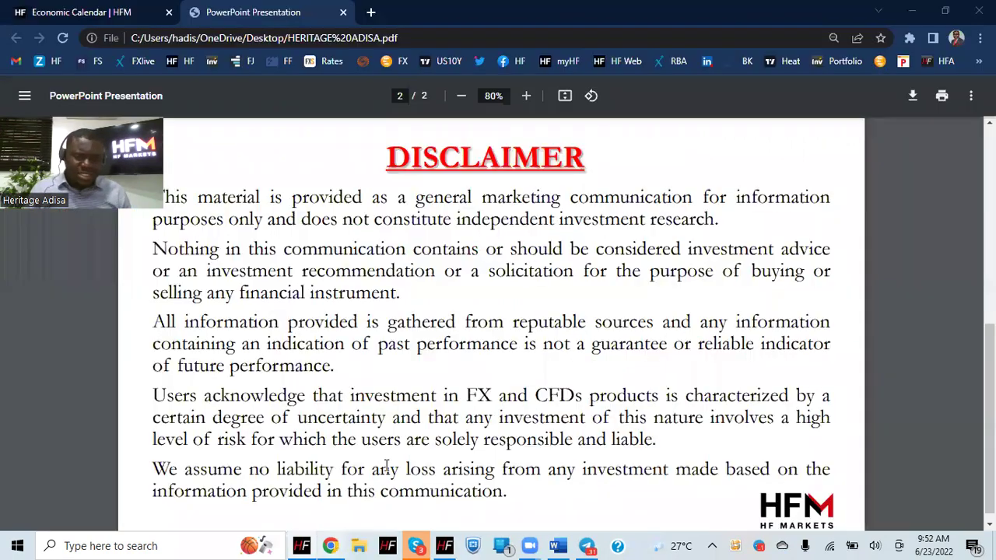
left_click(105, 10)
scroll(447, 472, "down", 2)
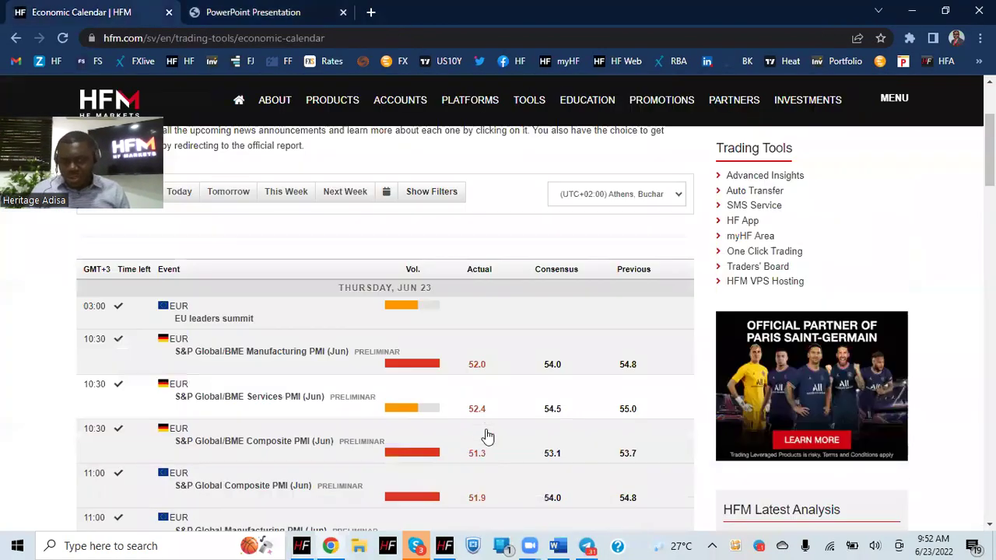
scroll(486, 436, "down", 8)
scroll(487, 436, "down", 2)
scroll(490, 427, "up", 6)
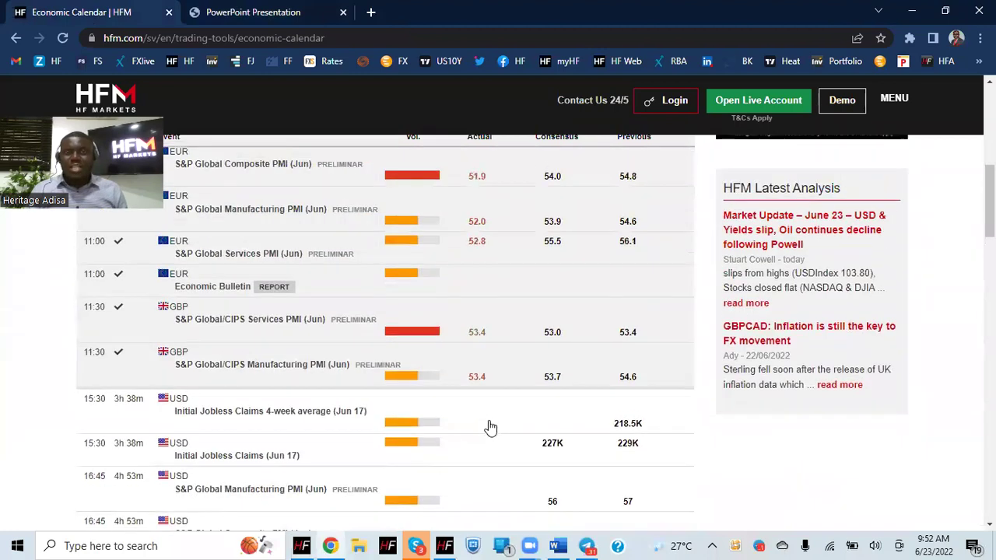
scroll(490, 427, "up", 4)
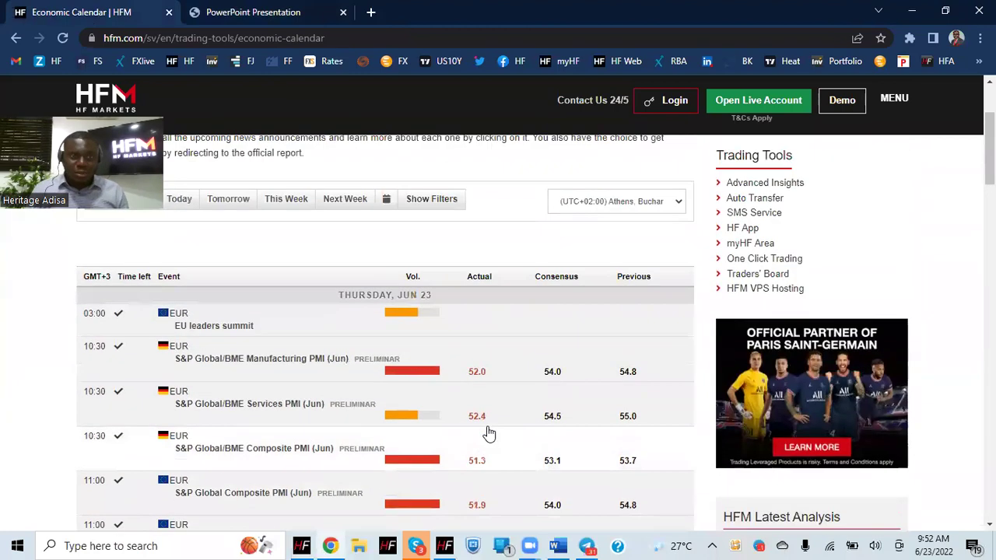
scroll(490, 431, "down", 2)
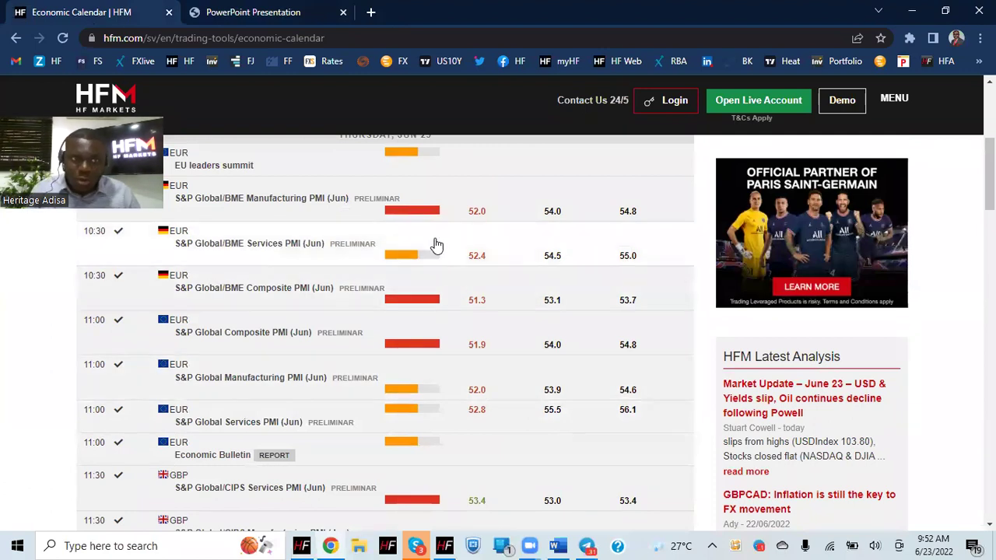
scroll(471, 323, "down", 4)
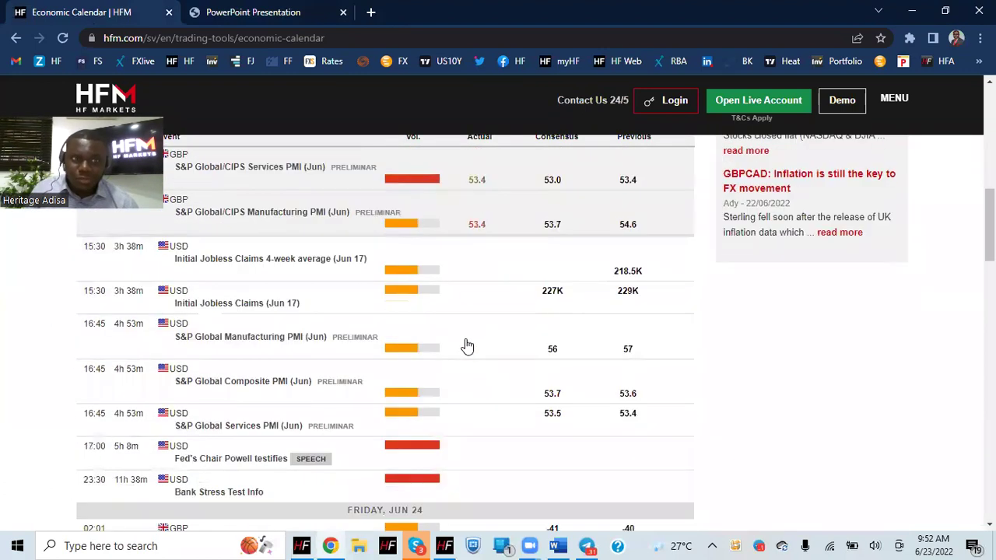